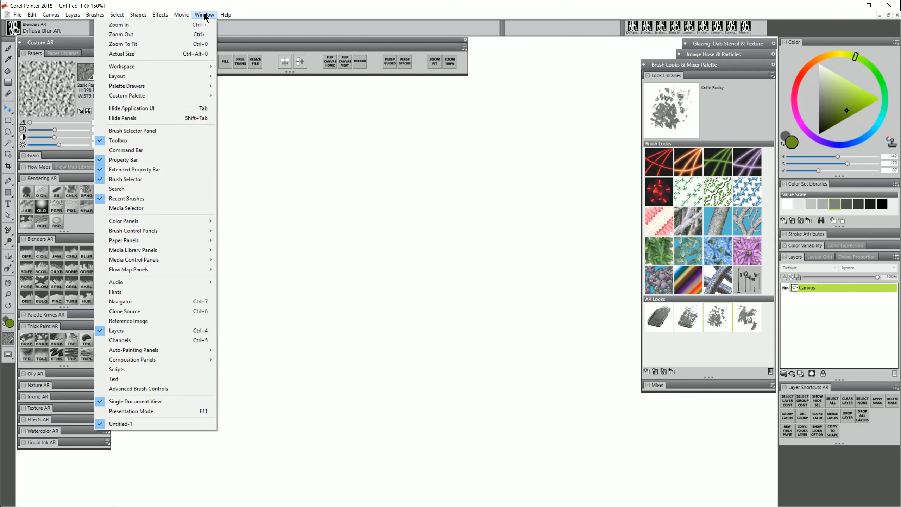
Select the Red Streak Neon look and paint a wavy red neon stroke across the canvas
mouse_move(187, 255)
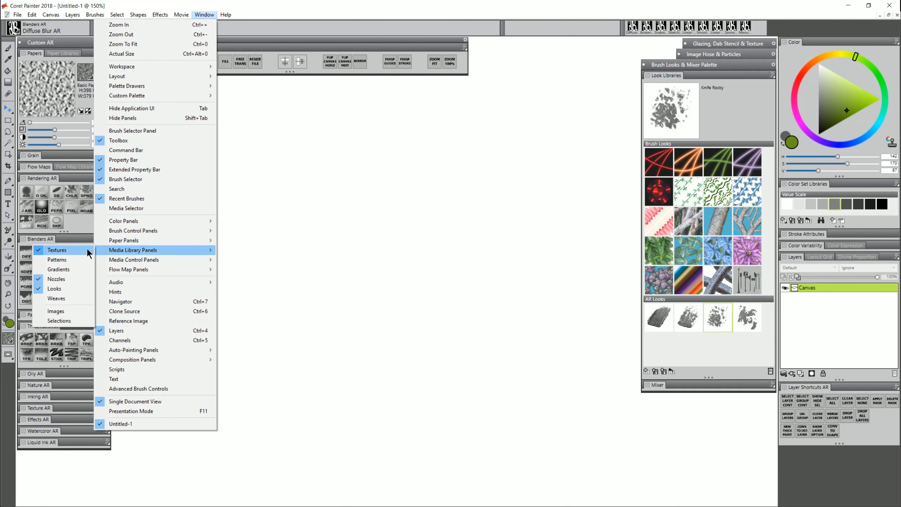
left_click(487, 195)
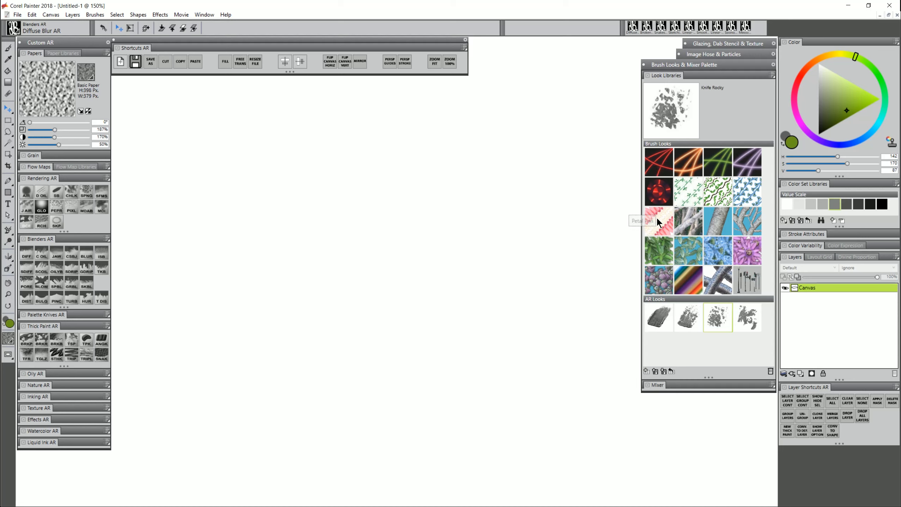
left_click(660, 159)
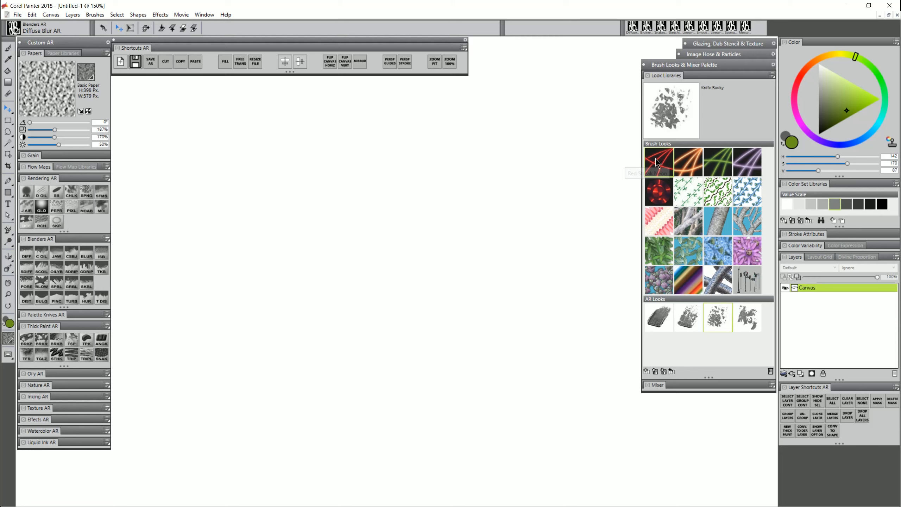
left_click(656, 162)
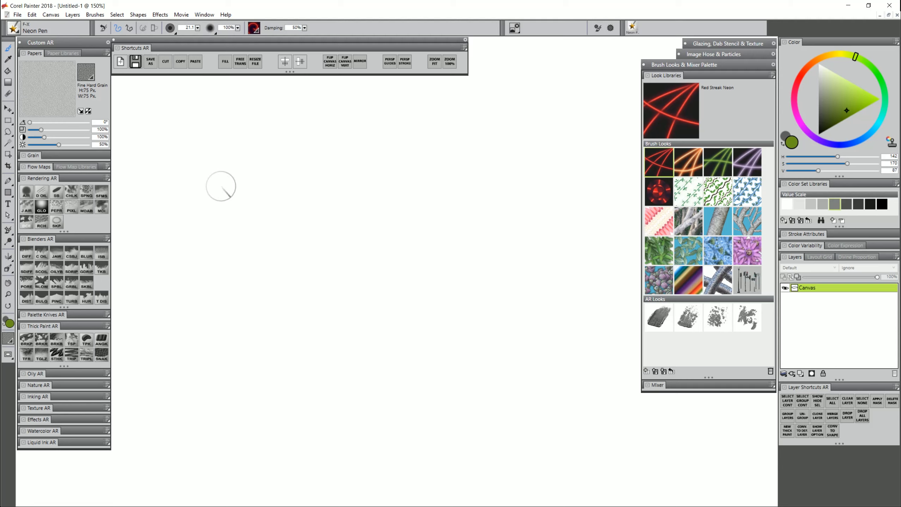
mouse_move(200, 202)
left_mouse_down()
mouse_move(246, 167)
mouse_move(198, 266)
mouse_move(301, 231)
mouse_move(327, 249)
mouse_move(388, 246)
mouse_move(413, 222)
left_mouse_up()
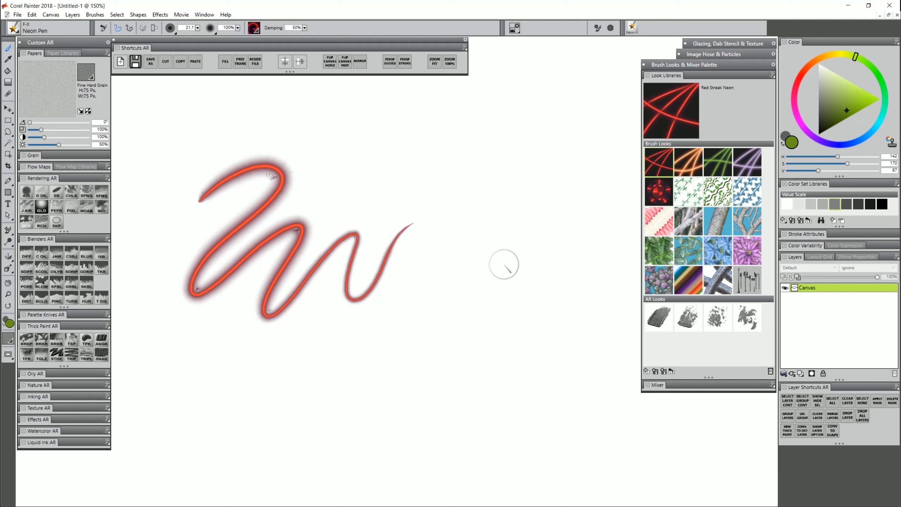
Paint a zigzag stroke with the Jungle Neon look and a large looping vine around the strokes with the Jungle Vine Pen look
left_click(717, 162)
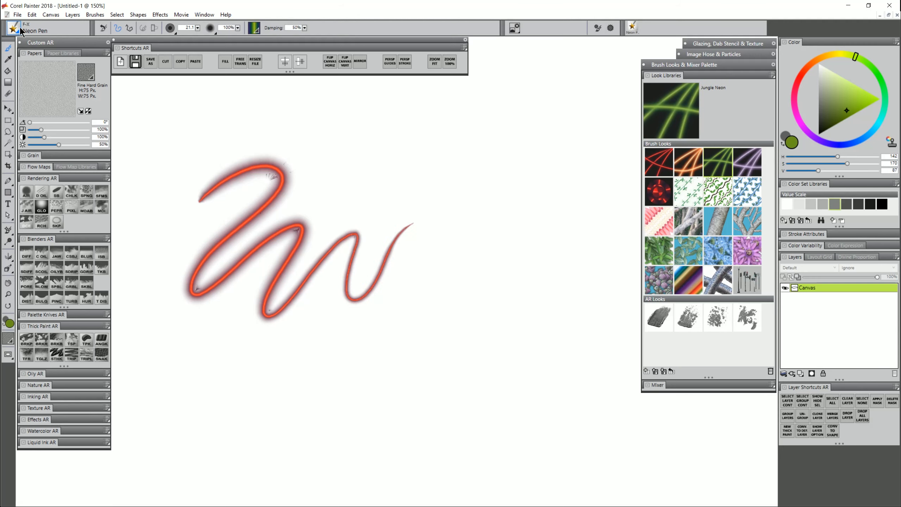
mouse_move(303, 143)
left_mouse_down()
mouse_move(368, 166)
mouse_move(489, 142)
mouse_move(525, 199)
mouse_move(459, 294)
left_mouse_up()
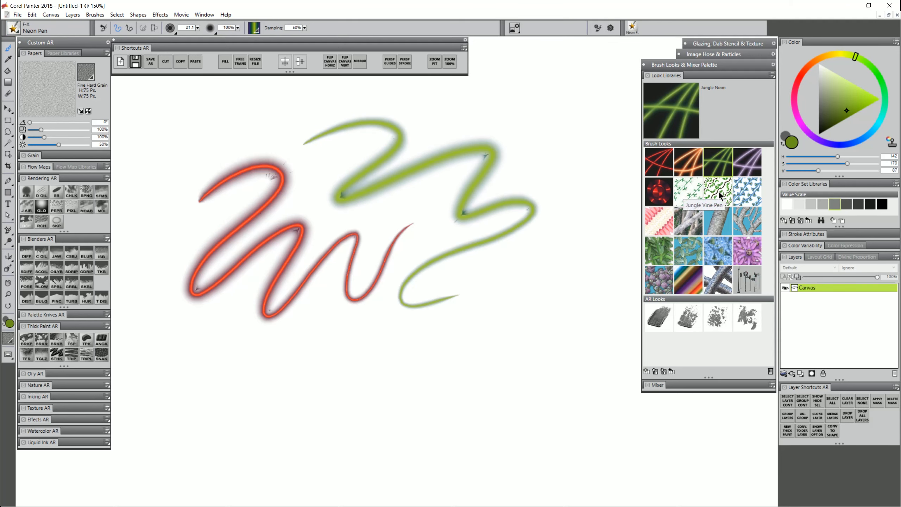
left_click(717, 194)
mouse_move(274, 368)
left_mouse_down()
mouse_move(432, 372)
mouse_move(554, 294)
mouse_move(562, 150)
mouse_move(422, 90)
mouse_move(272, 98)
mouse_move(192, 225)
mouse_move(292, 317)
mouse_move(405, 272)
left_mouse_up()
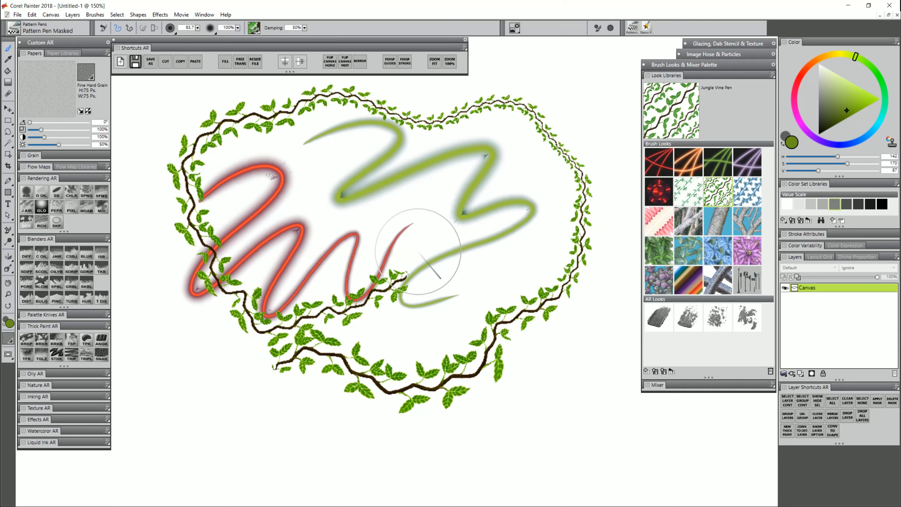
Change the look library display so that only the AR Looks library is shown
left_click(771, 76)
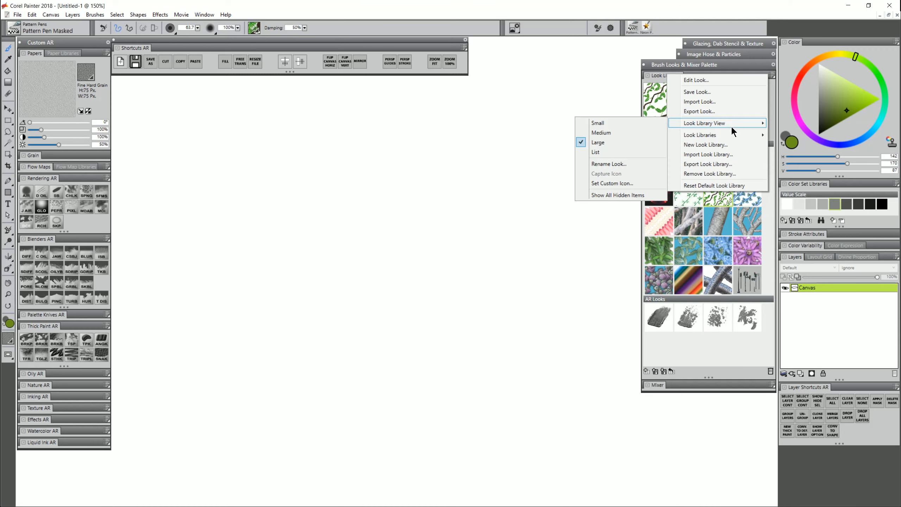
mouse_move(716, 134)
left_click(639, 136)
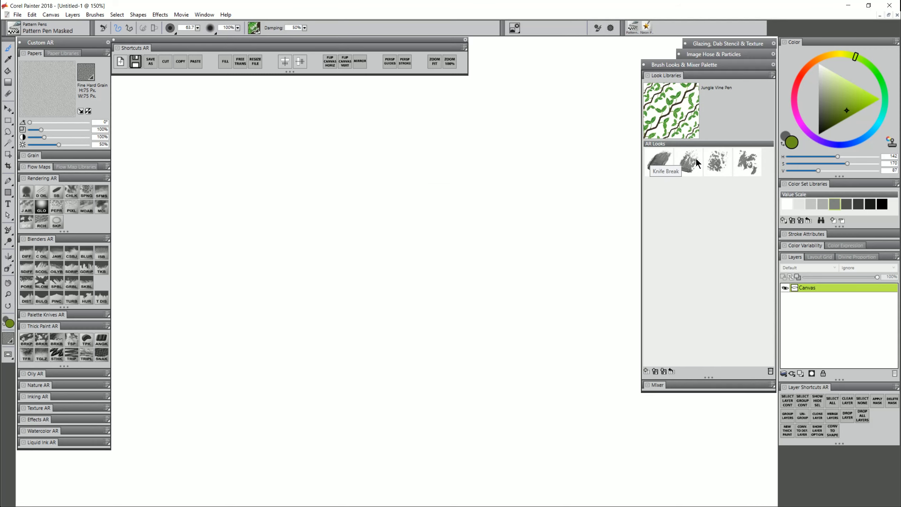
Select the Knife Canvas look and paint a thick diagonal green patch near the middle of the canvas
left_click(662, 157)
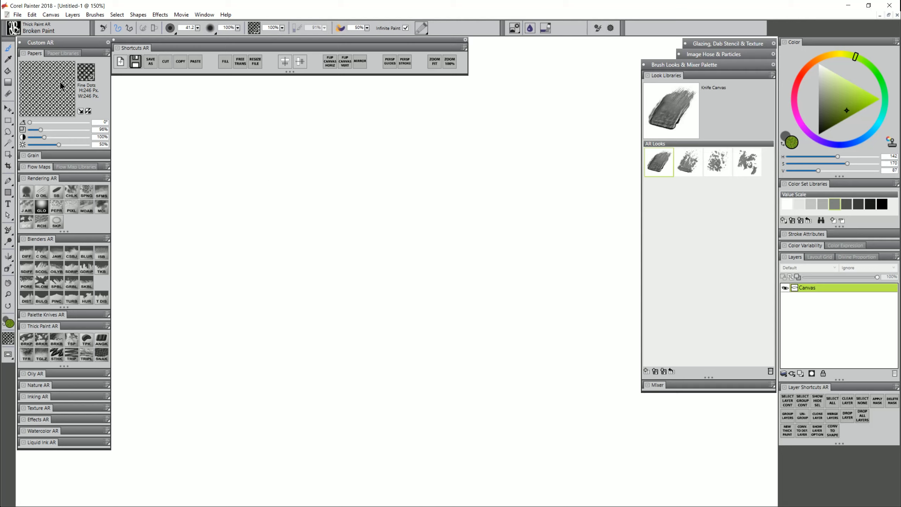
left_click_drag(230, 237, 290, 287)
mouse_move(259, 257)
left_mouse_down()
mouse_move(358, 201)
mouse_move(270, 248)
mouse_move(351, 160)
mouse_move(376, 177)
mouse_move(400, 169)
mouse_move(335, 243)
mouse_move(292, 225)
mouse_move(326, 202)
left_mouse_up()
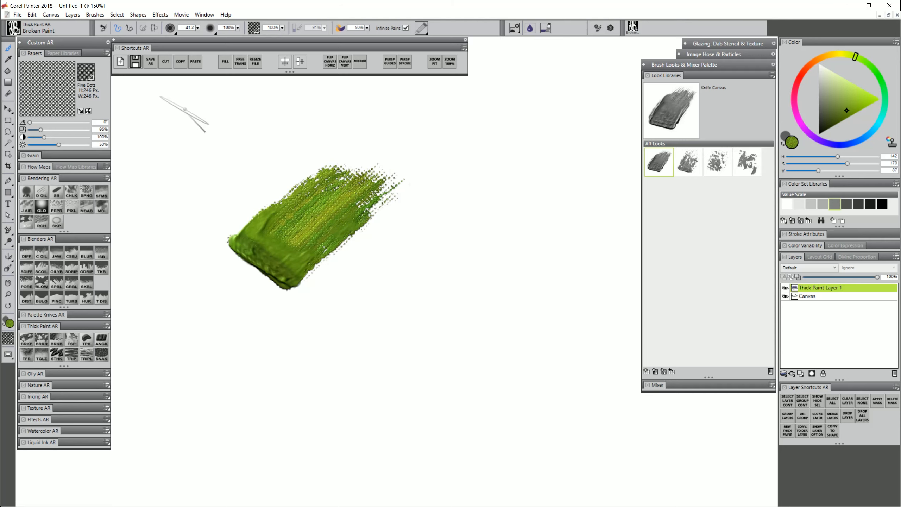
With the Knife Break look, paint a second green patch beside the first and break up the first patch's upper end
left_click(690, 160)
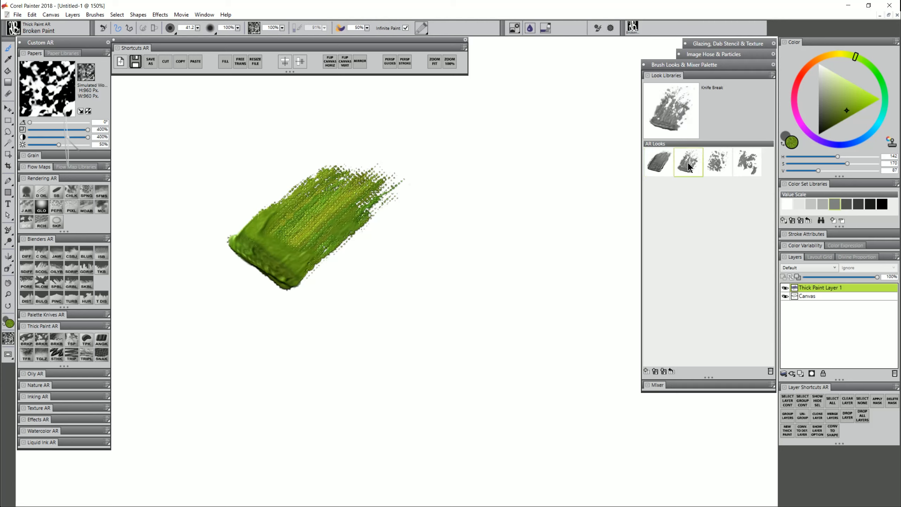
left_click_drag(353, 298, 386, 222)
left_click_drag(321, 220, 373, 152)
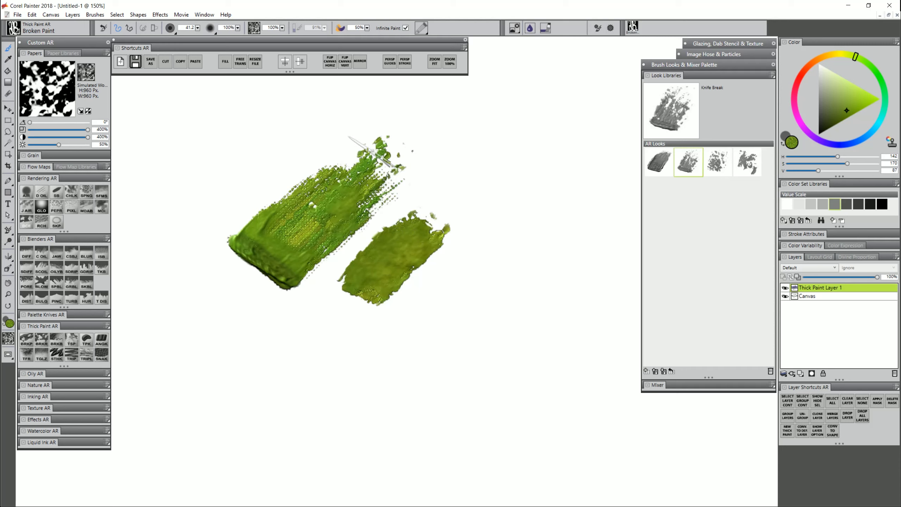
mouse_move(280, 222)
left_mouse_down()
mouse_move(345, 147)
mouse_move(341, 167)
left_mouse_up()
left_click_drag(292, 239, 363, 181)
left_click_drag(277, 258, 336, 183)
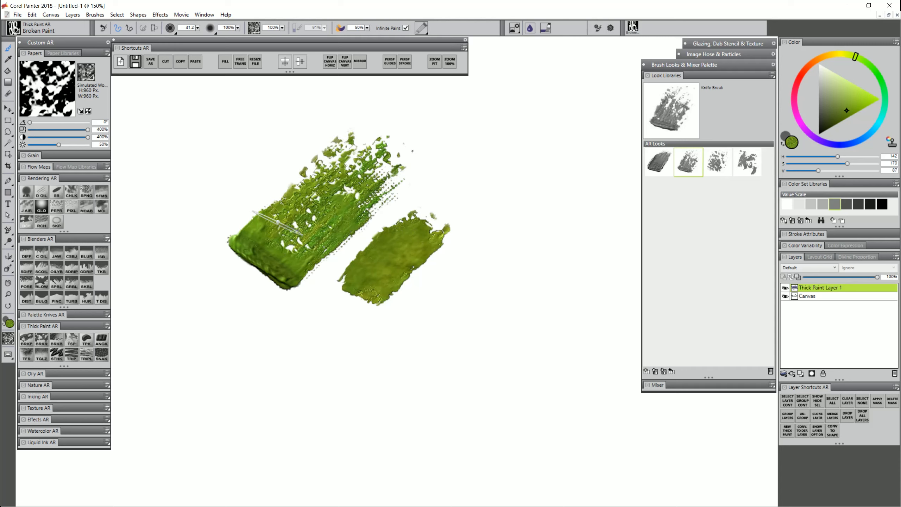
Switch to the Knife Canvas look and paint diagonal strokes over the lower part of the second green patch
left_click(659, 162)
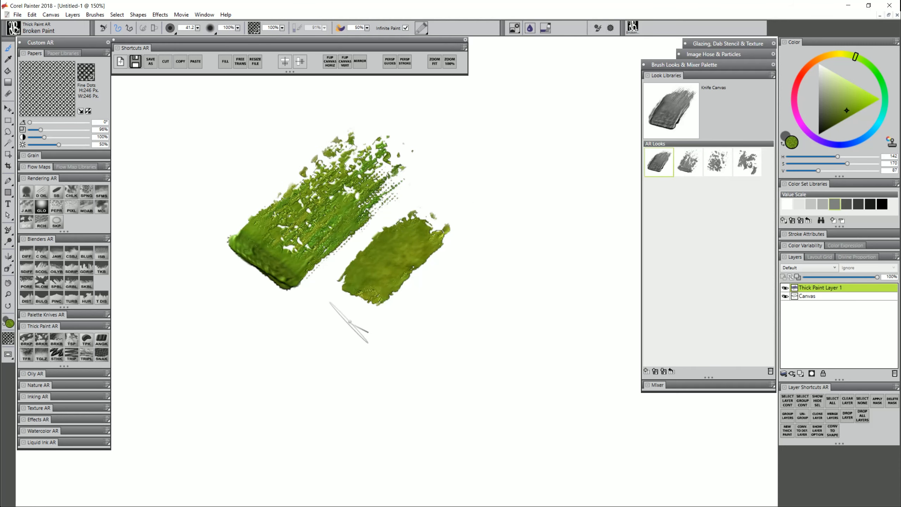
mouse_move(357, 317)
left_mouse_down()
mouse_move(397, 338)
mouse_move(394, 302)
mouse_move(418, 271)
mouse_move(458, 267)
left_mouse_up()
left_click_drag(400, 340, 468, 261)
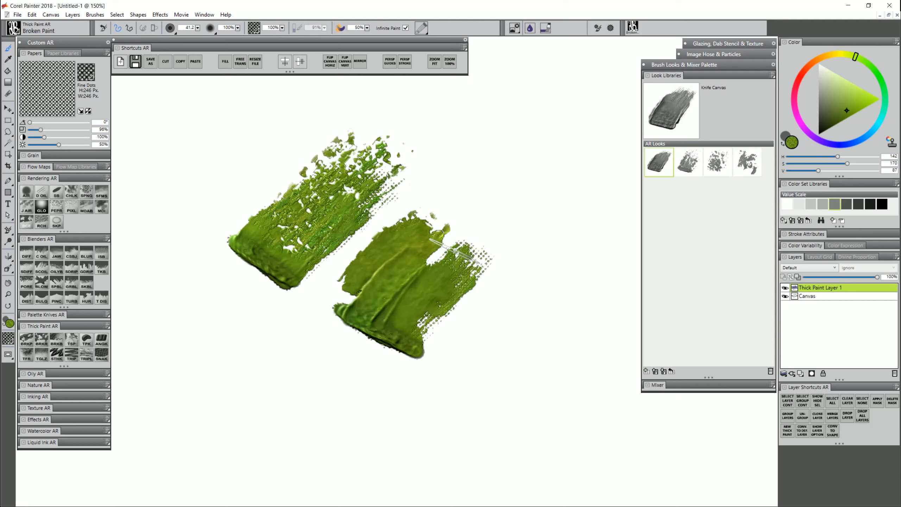
mouse_move(387, 321)
left_mouse_down()
mouse_move(443, 241)
mouse_move(435, 233)
left_mouse_up()
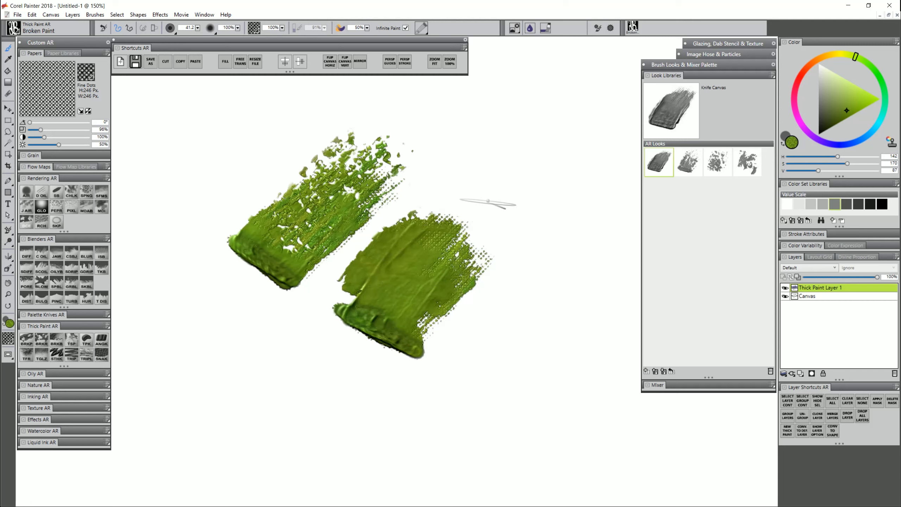
Use the Knife Break look to extend the second patch's upper end with broken diagonal strokes
left_click(688, 163)
left_click_drag(422, 267, 479, 203)
mouse_move(409, 270)
left_mouse_down()
mouse_move(457, 223)
mouse_move(440, 226)
mouse_move(426, 270)
mouse_move(508, 198)
left_mouse_up()
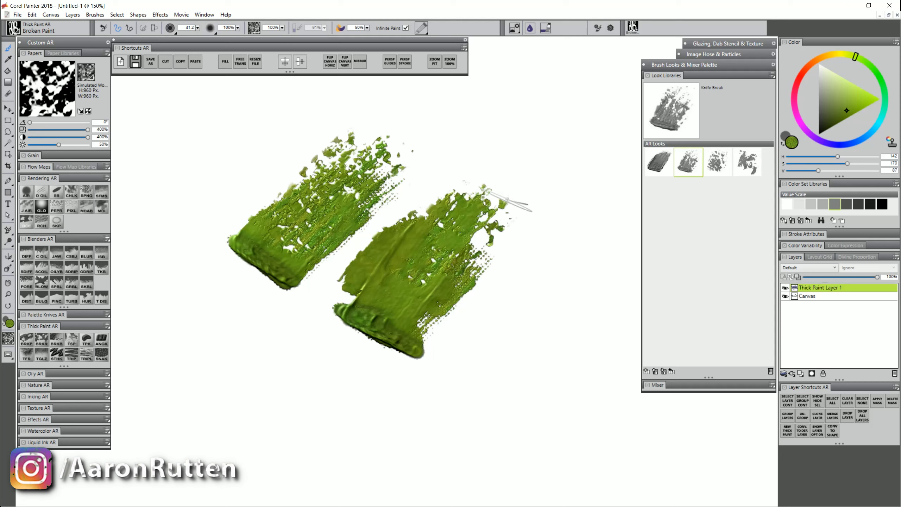
Use the Knife Rocky look to add rocky-textured strokes beyond the upper end of the second patch
left_click(721, 162)
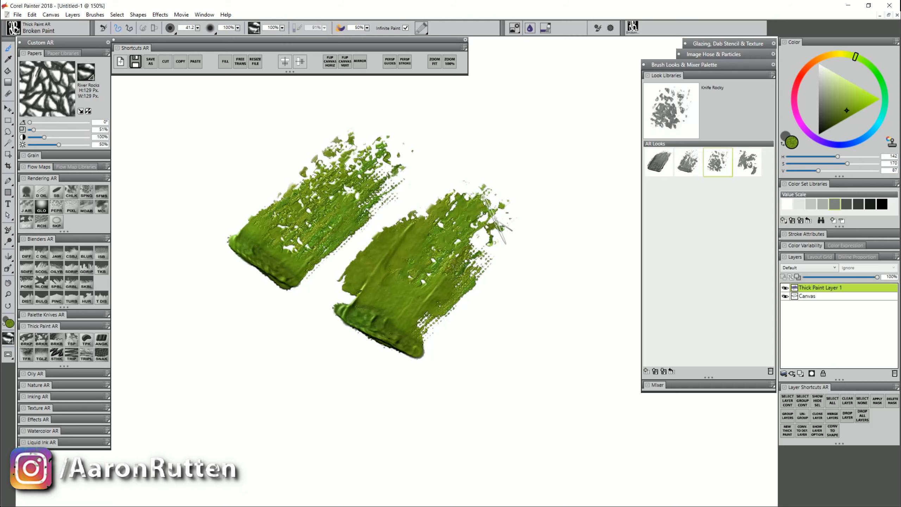
left_click_drag(447, 243, 510, 161)
mouse_move(468, 229)
left_mouse_down()
mouse_move(531, 164)
mouse_move(515, 194)
left_mouse_up()
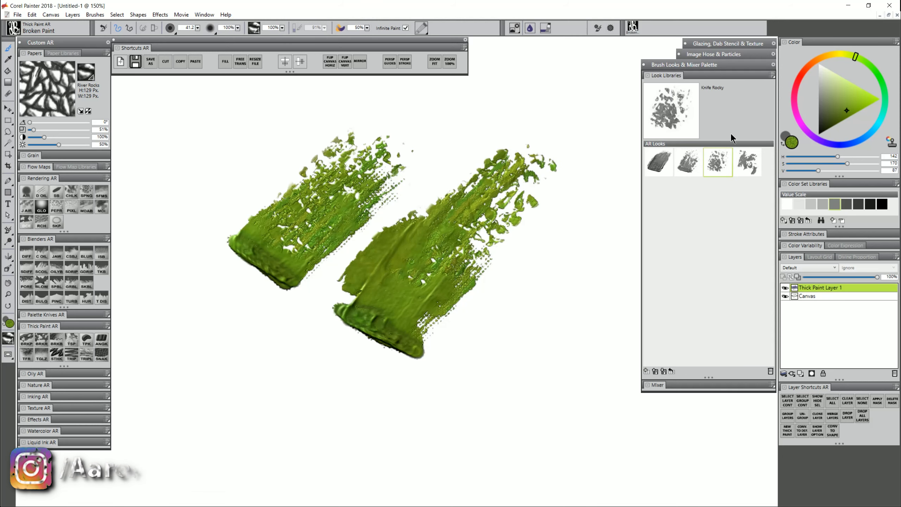
Use the Knife Fractal look to paint diagonal strokes down over the upper end of the second patch
left_click(748, 163)
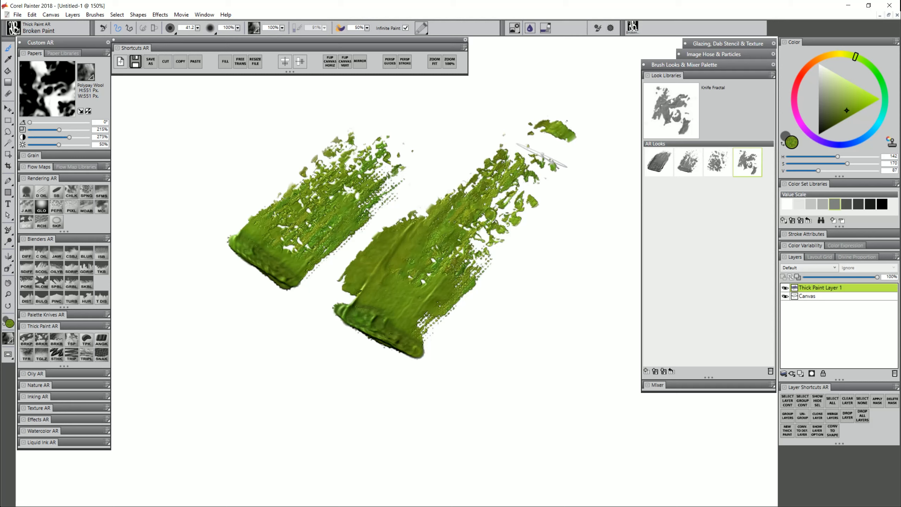
left_click_drag(559, 130, 465, 209)
left_click_drag(485, 149, 429, 213)
left_click_drag(495, 186, 449, 238)
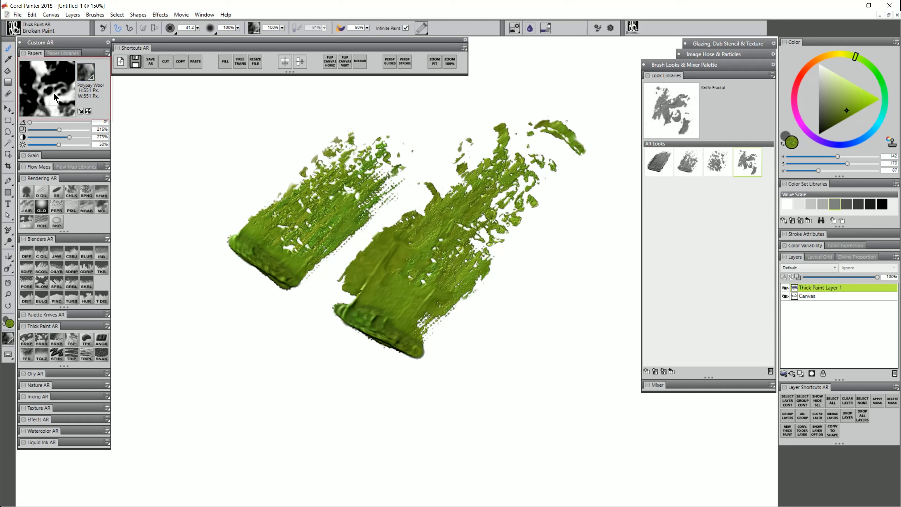
Switch through the four AR looks to compare their paper textures, finishing on Knife Canvas
left_click(666, 171)
left_click(693, 165)
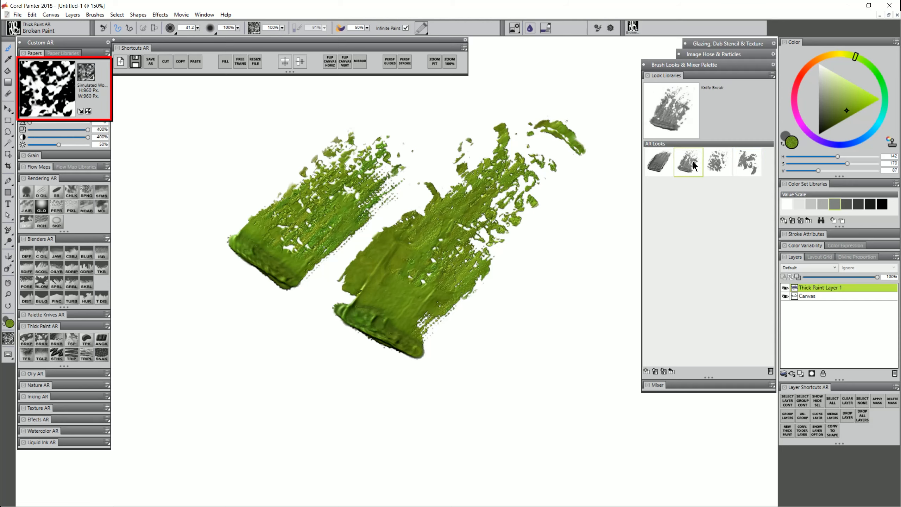
left_click(722, 165)
left_click(747, 162)
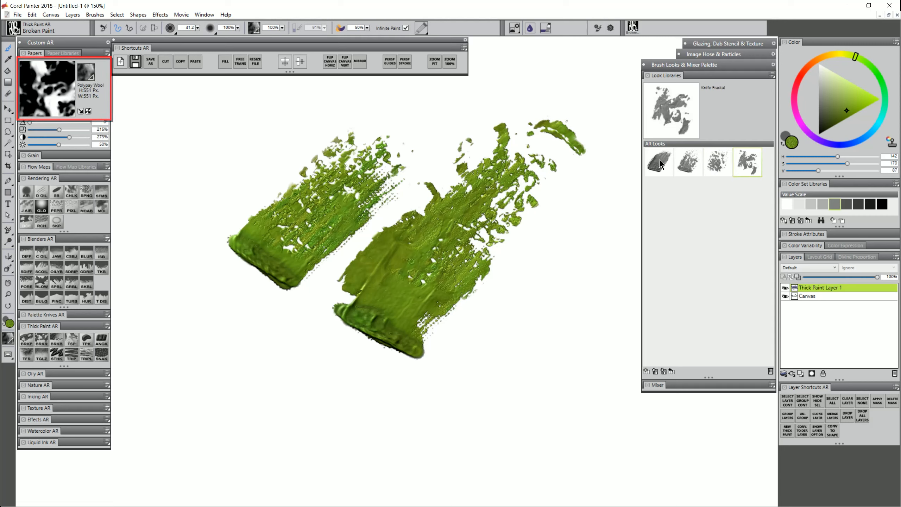
left_click(659, 162)
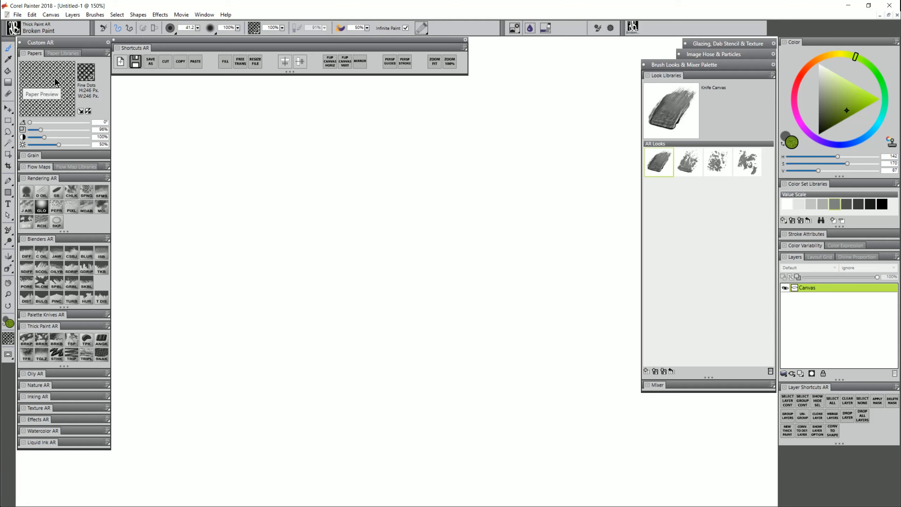
Change the paper texture to Feather Land with a scale of 199% and a contrast of 400%
left_click(90, 74)
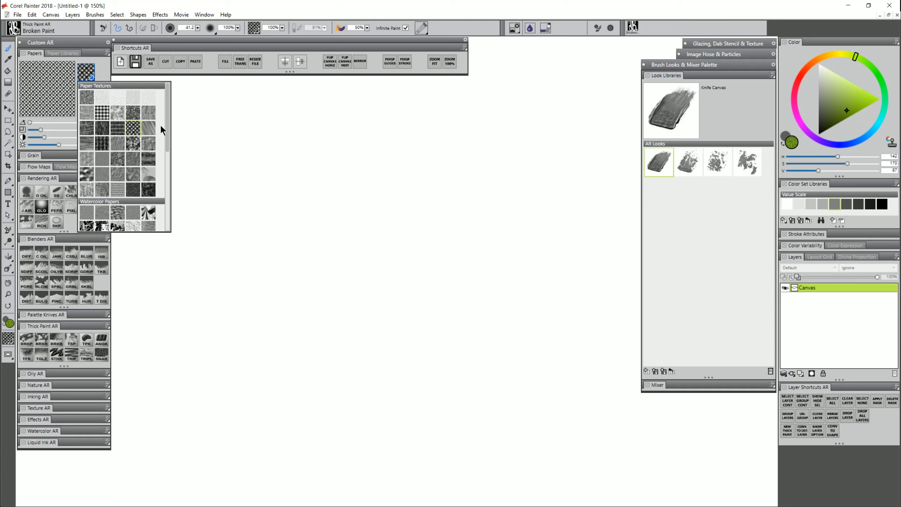
left_click(148, 214)
mouse_move(44, 138)
left_mouse_down()
mouse_move(89, 137)
mouse_move(56, 130)
left_mouse_up()
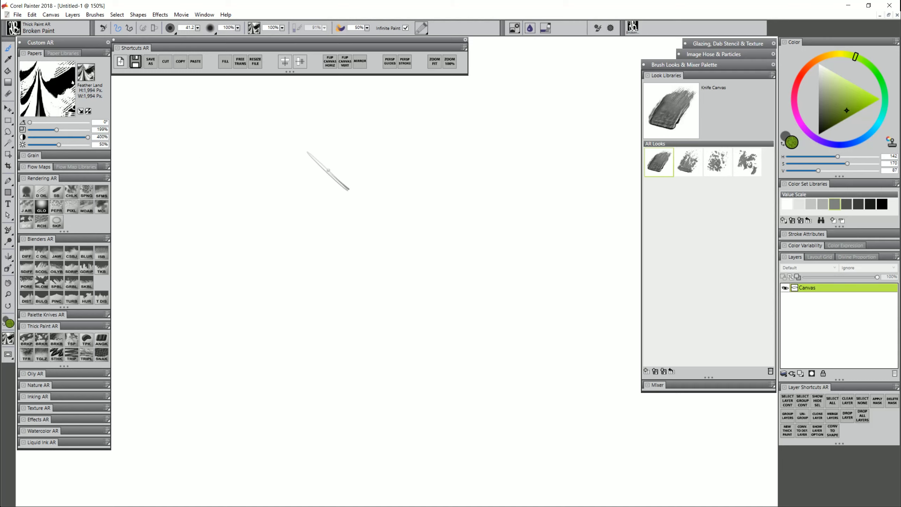
Set the brush colour to a fully saturated orange-red and try a stroke across the canvas, then undo it
left_click(309, 154)
left_click(804, 71)
left_click(881, 100)
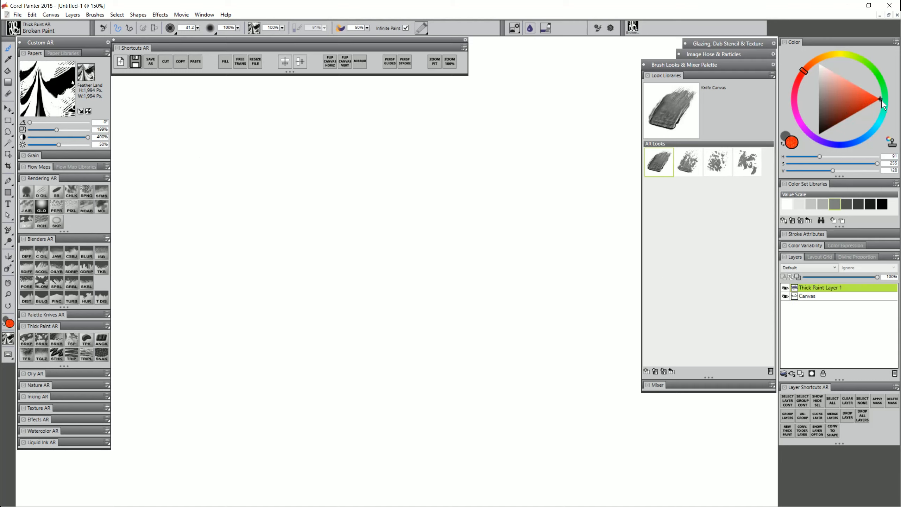
mouse_move(311, 208)
left_mouse_down()
mouse_move(287, 291)
mouse_move(373, 203)
mouse_move(321, 315)
mouse_move(385, 254)
mouse_move(411, 287)
mouse_move(481, 245)
left_mouse_up()
key("ctrl+z")
Save the current brush and paper combination as a new look named Test
left_click(771, 74)
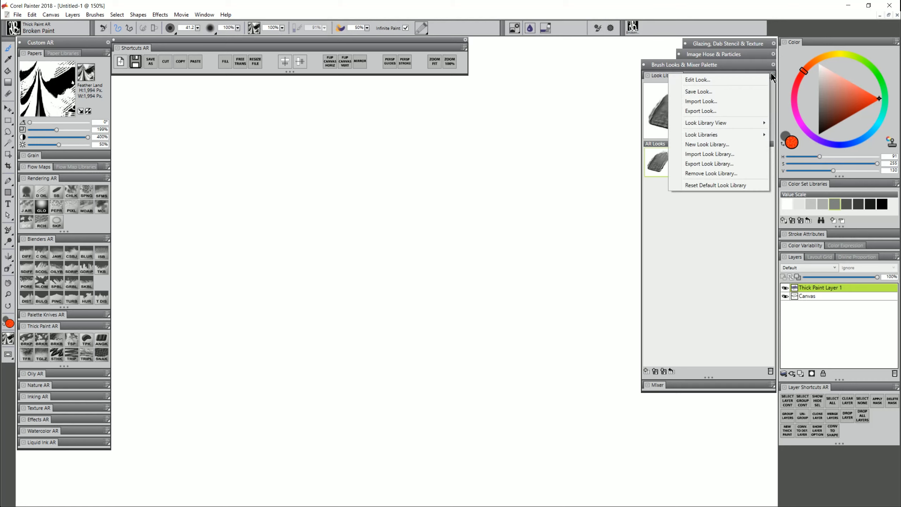
left_click(724, 91)
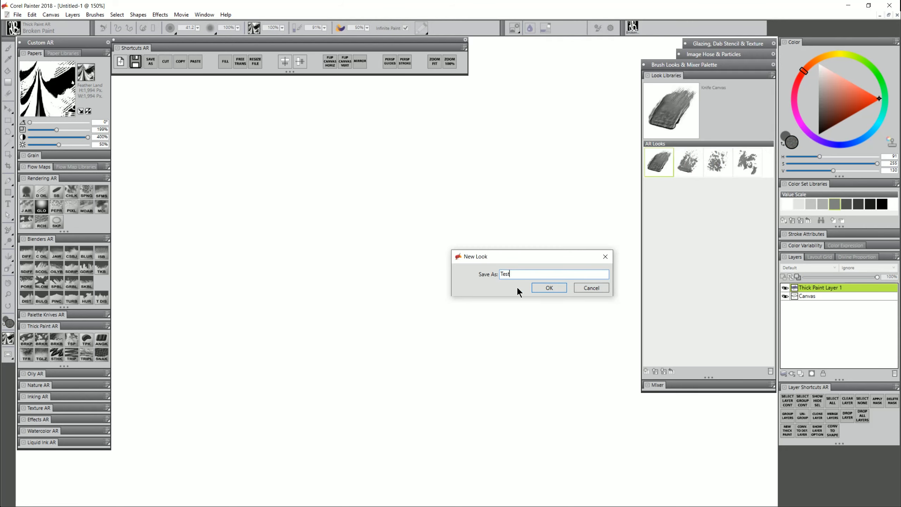
type("Test")
left_click(544, 287)
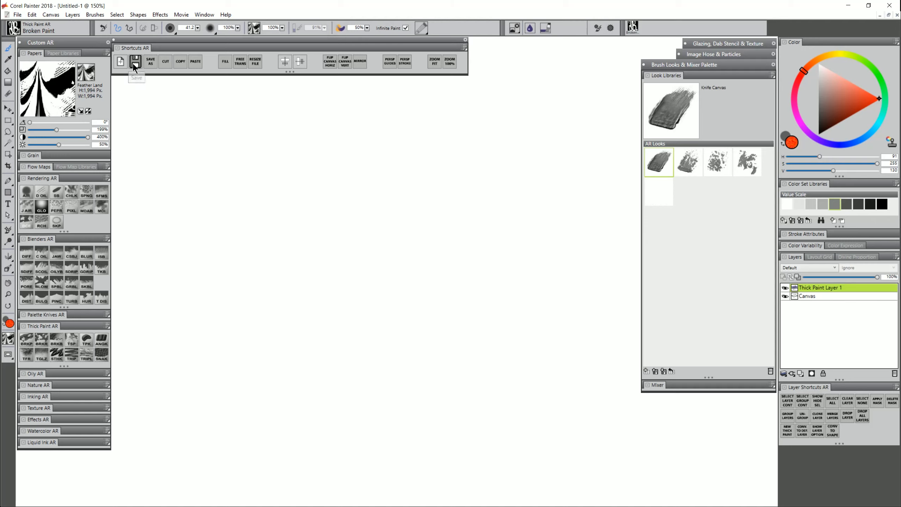
Create a new 200 by 200 pixel image at 72 pixels per inch
left_click(120, 61)
left_click(491, 277)
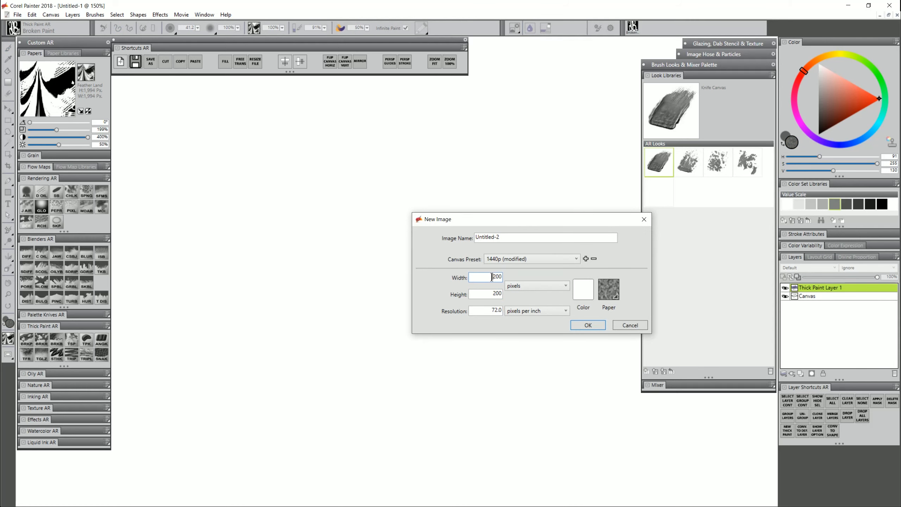
left_click(588, 325)
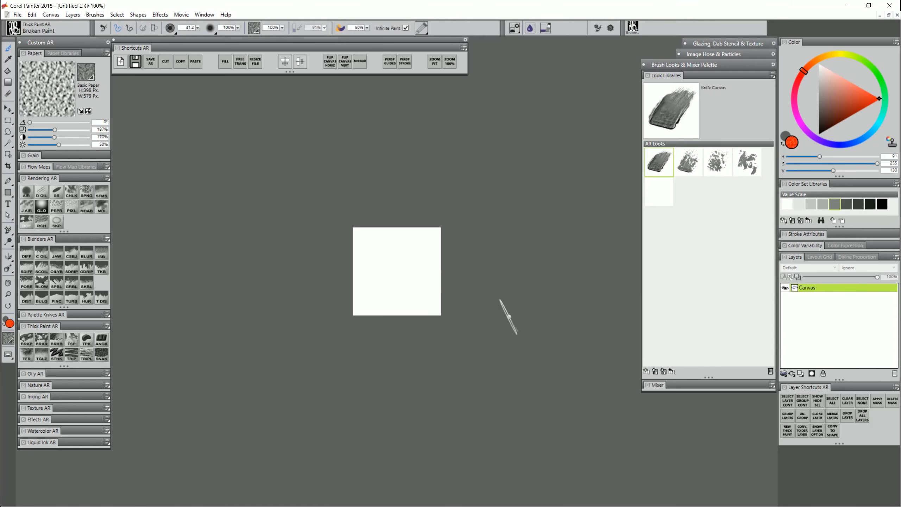
Paint a sample patch on the small image with the Test look and save it as a PNG named test in the looks folder
left_click(657, 192)
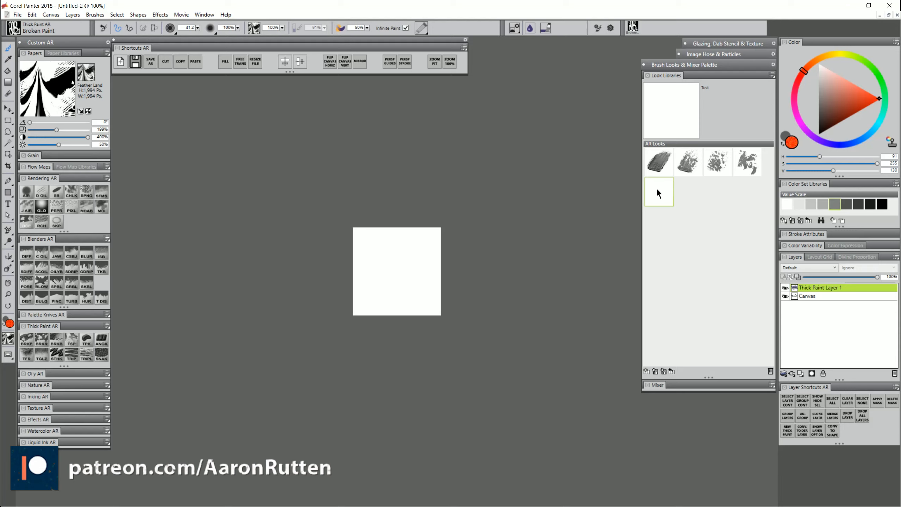
mouse_move(389, 258)
left_mouse_down()
mouse_move(375, 286)
mouse_move(406, 260)
mouse_move(404, 279)
mouse_move(400, 243)
mouse_move(374, 288)
mouse_move(413, 287)
mouse_move(377, 301)
mouse_move(384, 262)
mouse_move(378, 291)
mouse_move(413, 286)
mouse_move(409, 237)
mouse_move(383, 277)
left_mouse_up()
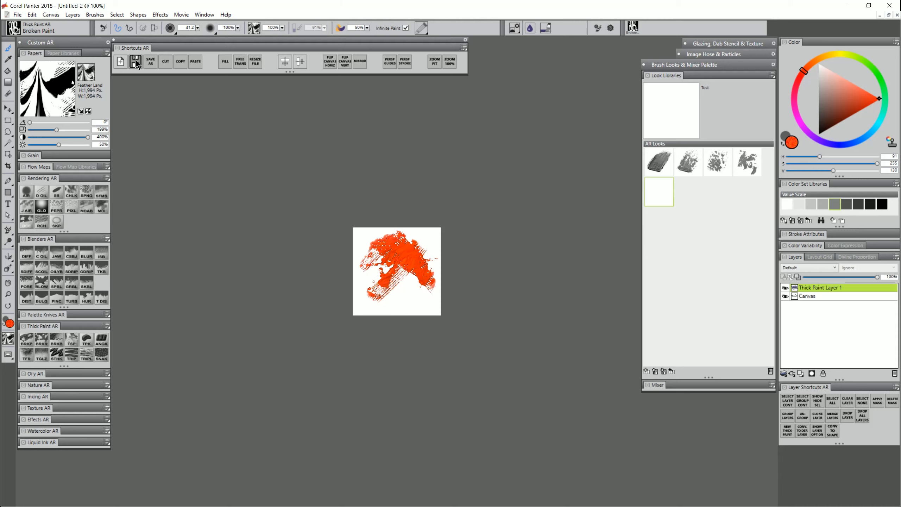
left_click(137, 64)
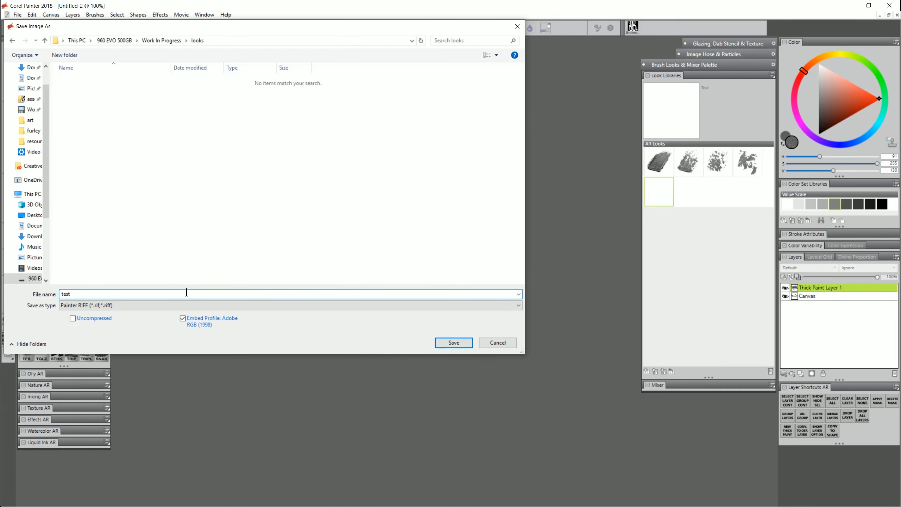
left_click(355, 306)
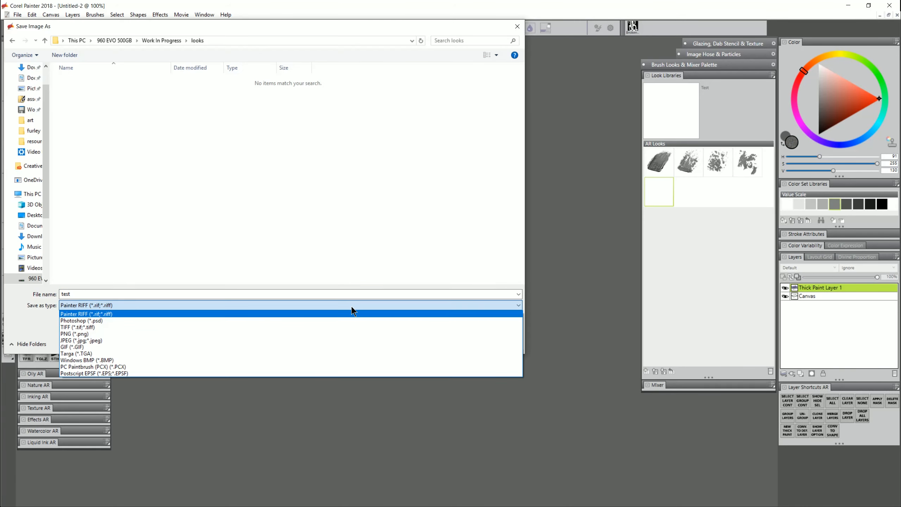
left_click(340, 334)
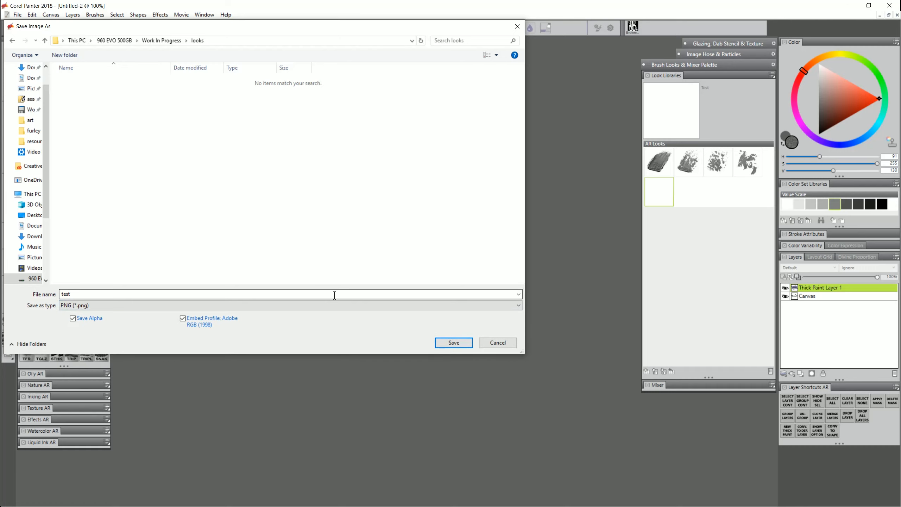
left_click(453, 343)
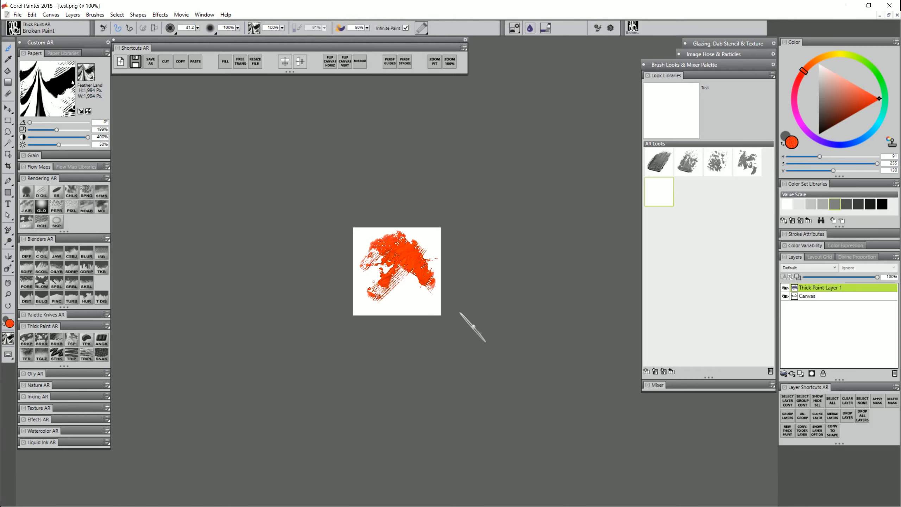
Set the test PNG from the looks folder as the Test look's custom icon, and close the small image without saving changes
right_click(661, 185)
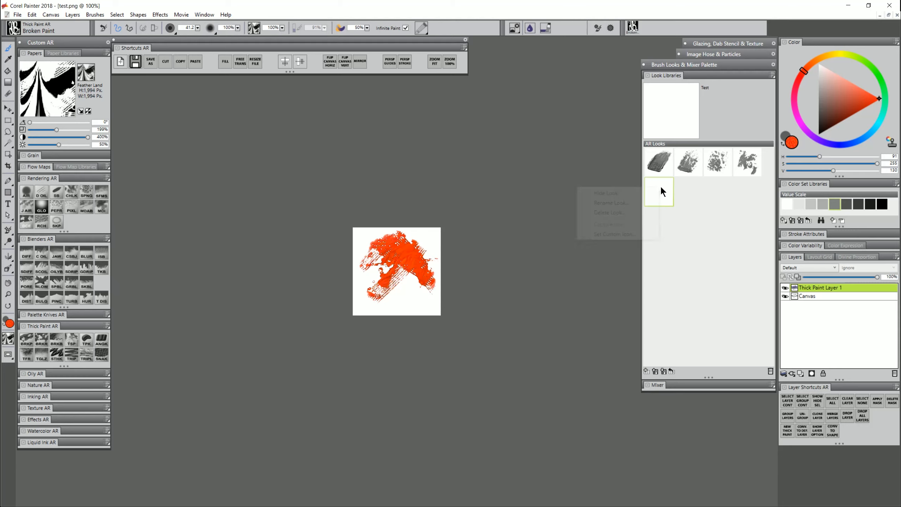
left_click(623, 234)
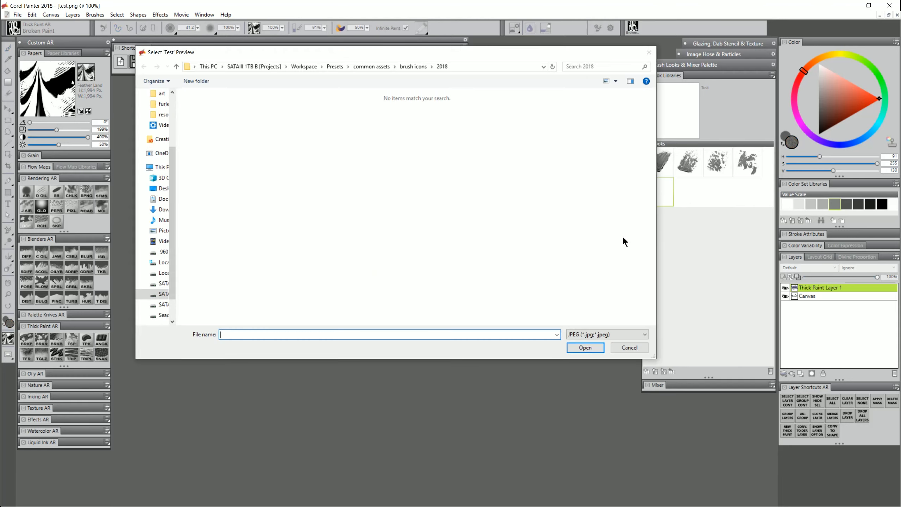
left_click(590, 334)
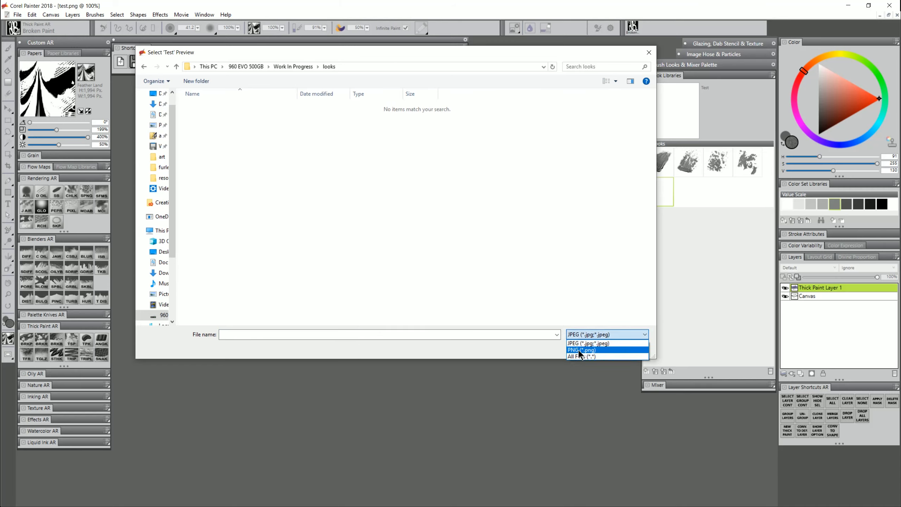
left_click(578, 349)
left_click(198, 107)
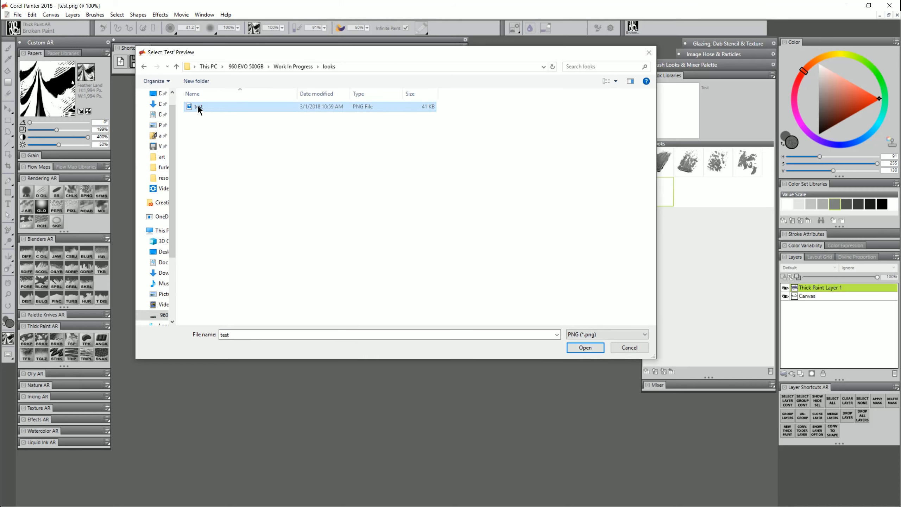
left_click(591, 347)
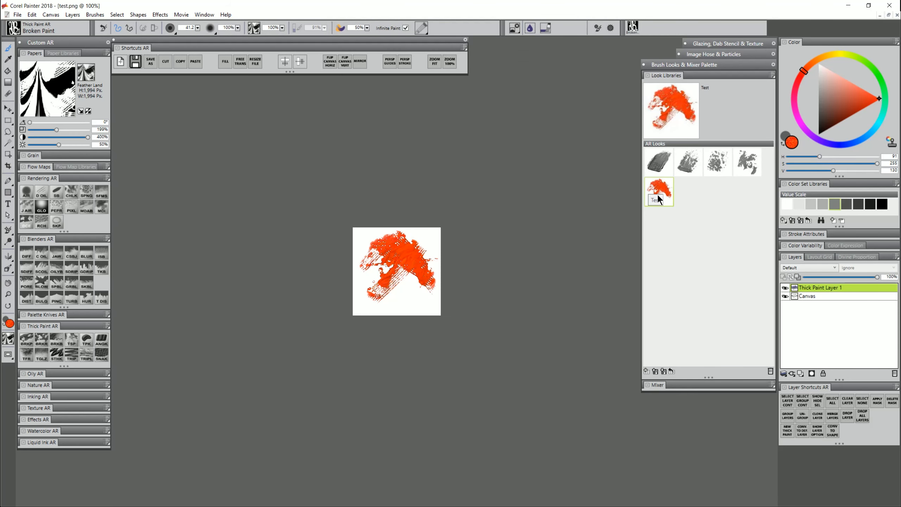
key("ctrl+w")
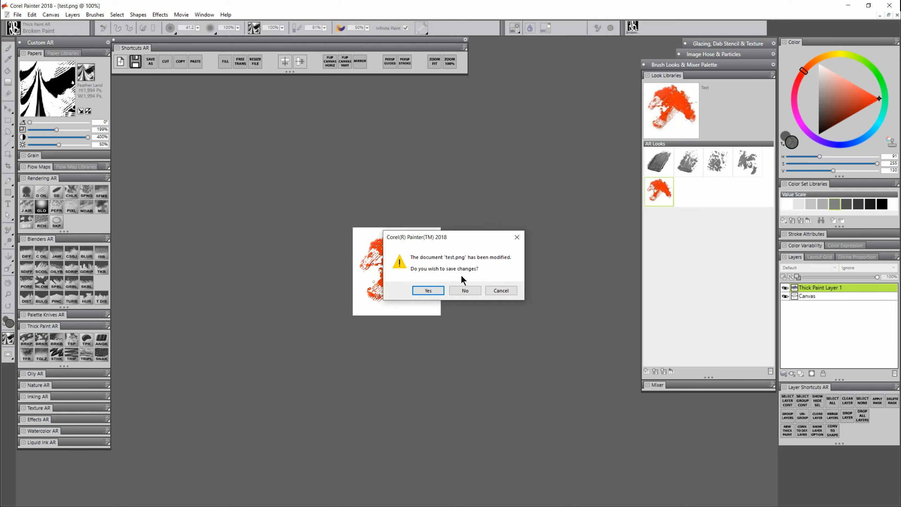
left_click(464, 292)
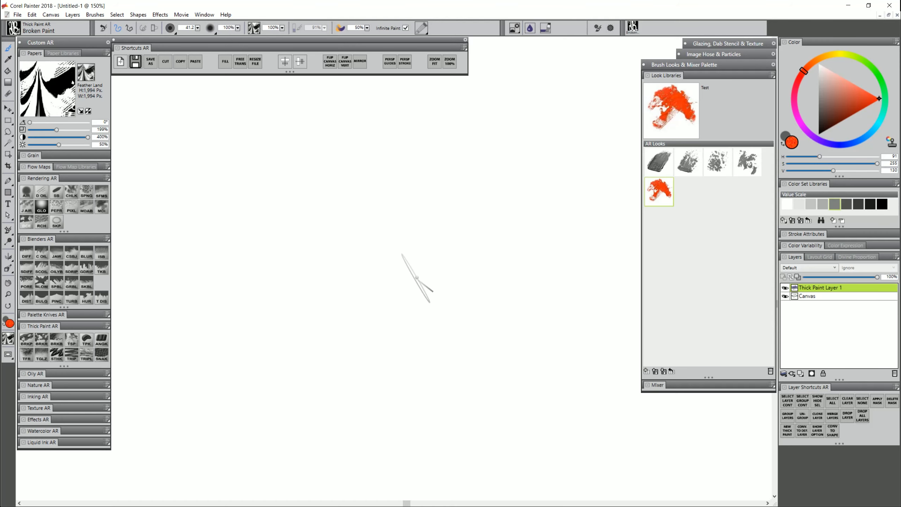
Paint three separate orange-red patches on the large canvas, one each with the second look in the library, Knife Canvas and Test
left_click(690, 163)
mouse_move(340, 202)
left_mouse_down()
mouse_move(301, 305)
mouse_move(332, 271)
mouse_move(418, 244)
left_mouse_up()
left_click(657, 162)
mouse_move(461, 167)
left_mouse_down()
mouse_move(475, 138)
mouse_move(506, 203)
left_mouse_up()
left_click(659, 192)
mouse_move(461, 262)
left_mouse_down()
mouse_move(436, 312)
mouse_move(581, 245)
mouse_move(496, 312)
mouse_move(504, 354)
left_mouse_up()
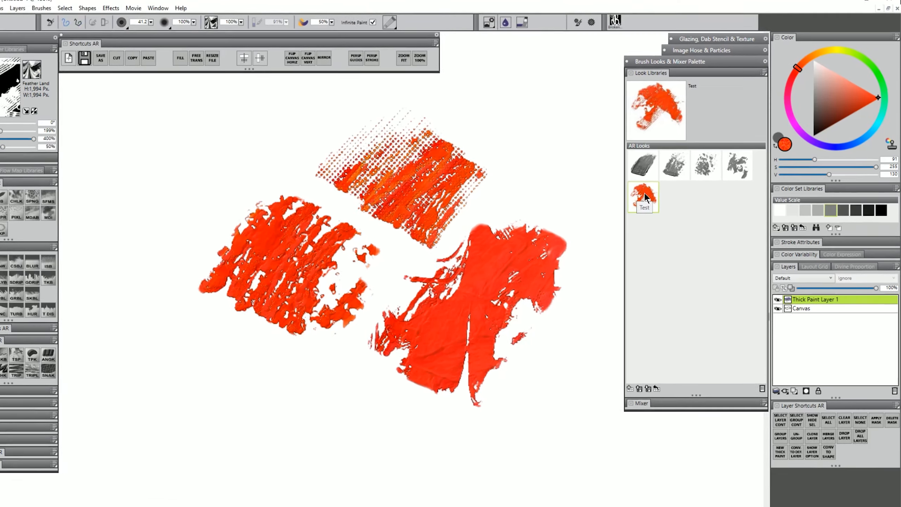
right_click(645, 198)
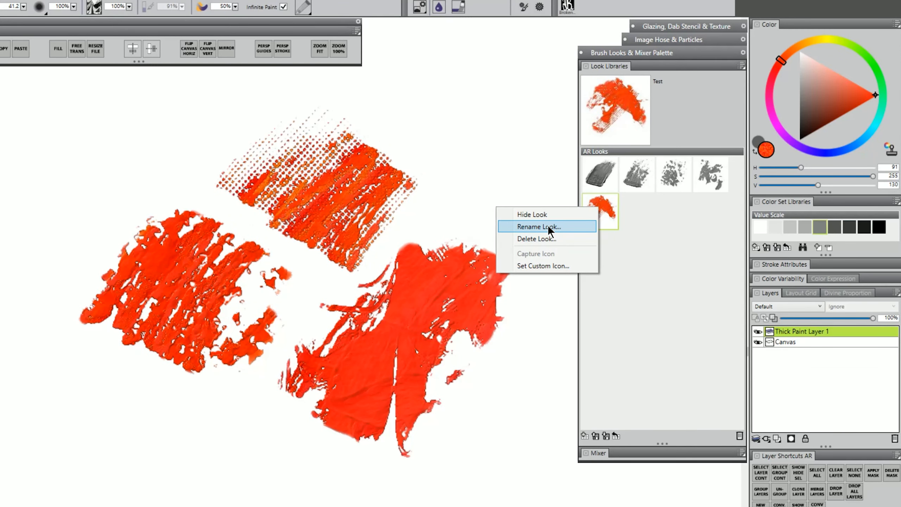
left_click(740, 65)
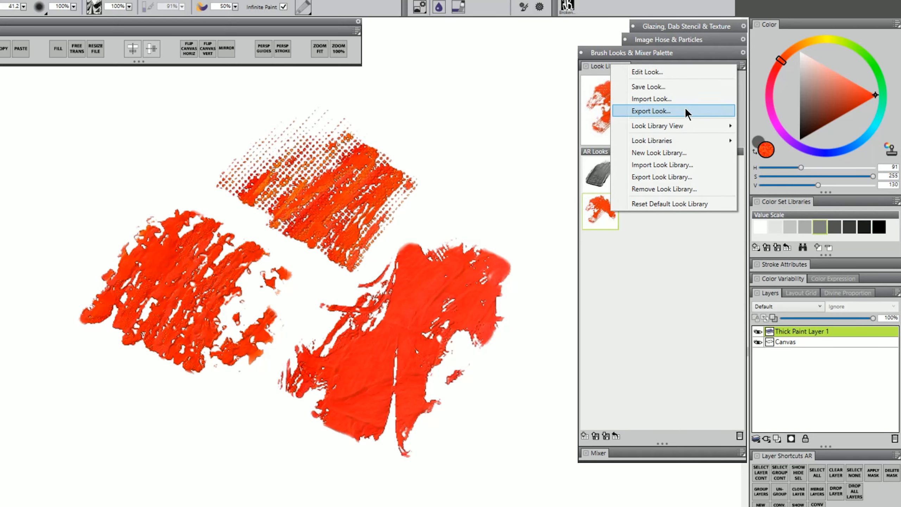
mouse_move(651, 125)
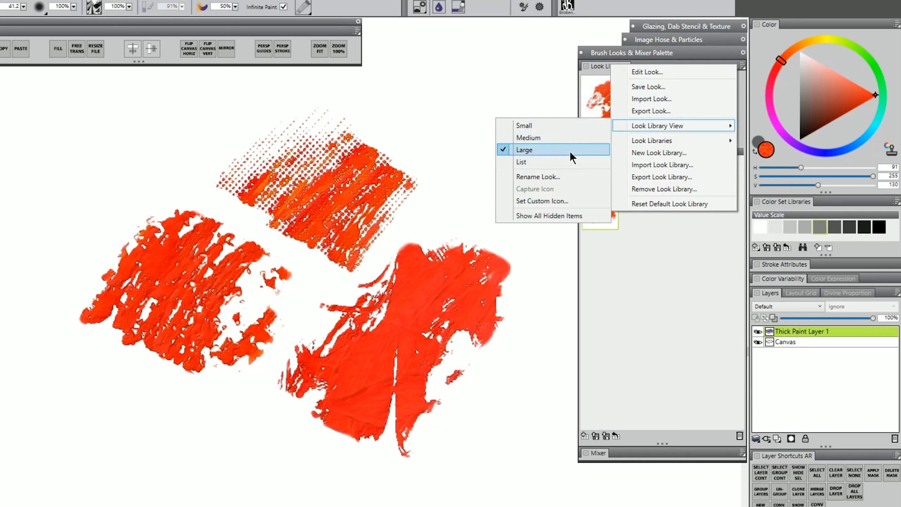
mouse_move(674, 141)
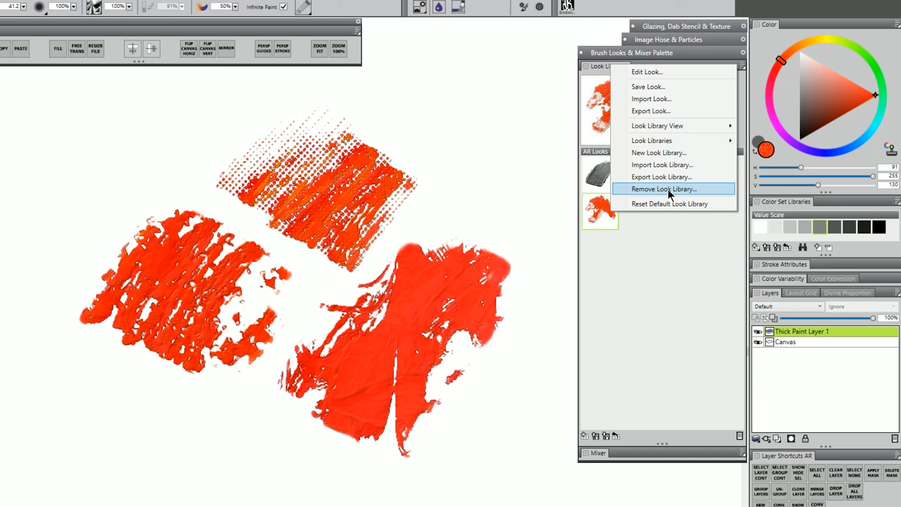
left_click(677, 207)
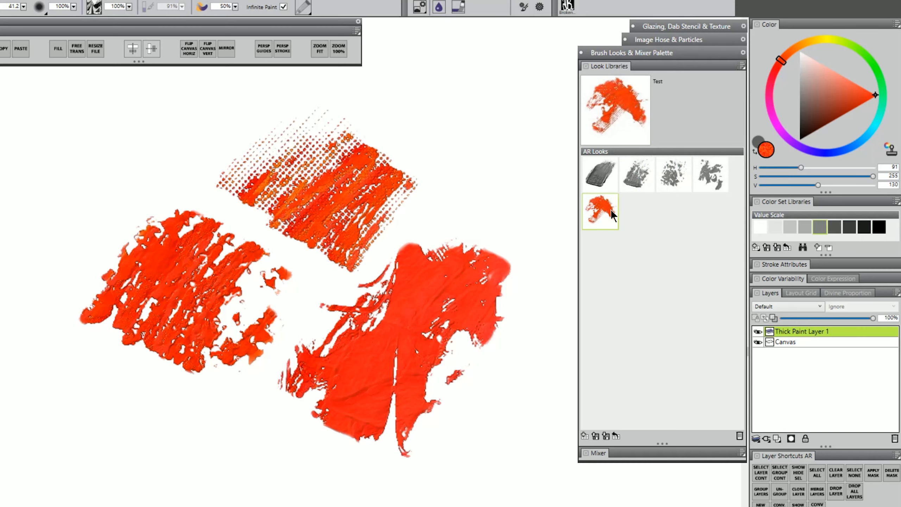
Open the Test look for editing in Notepad, review its script, and import it back into the look library
left_click(741, 66)
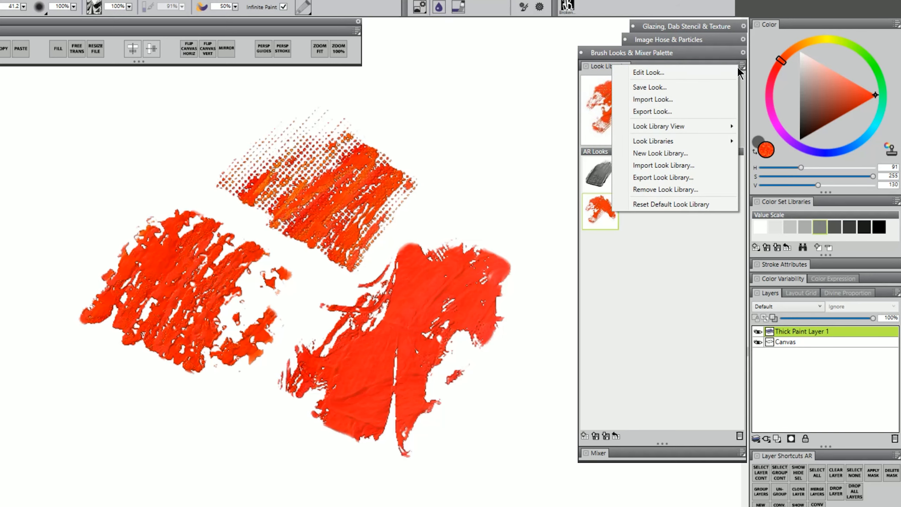
left_click(696, 72)
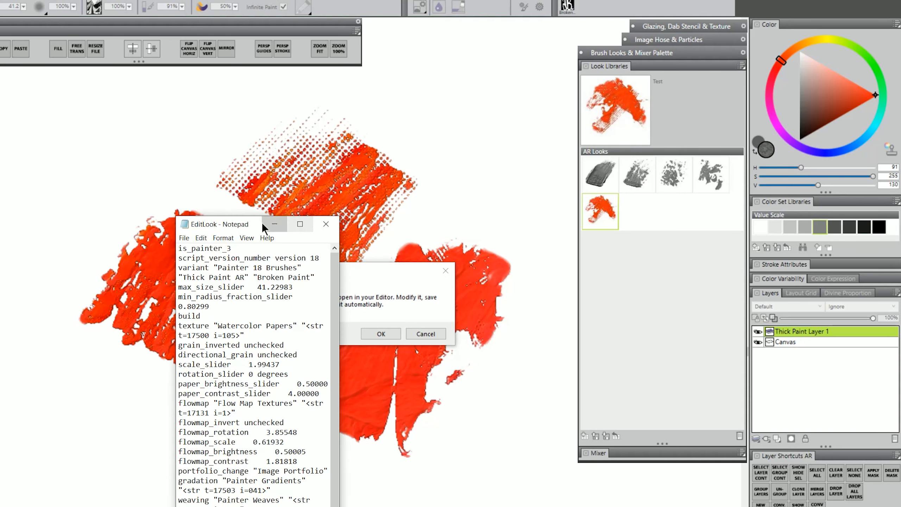
left_click_drag(245, 225, 225, 82)
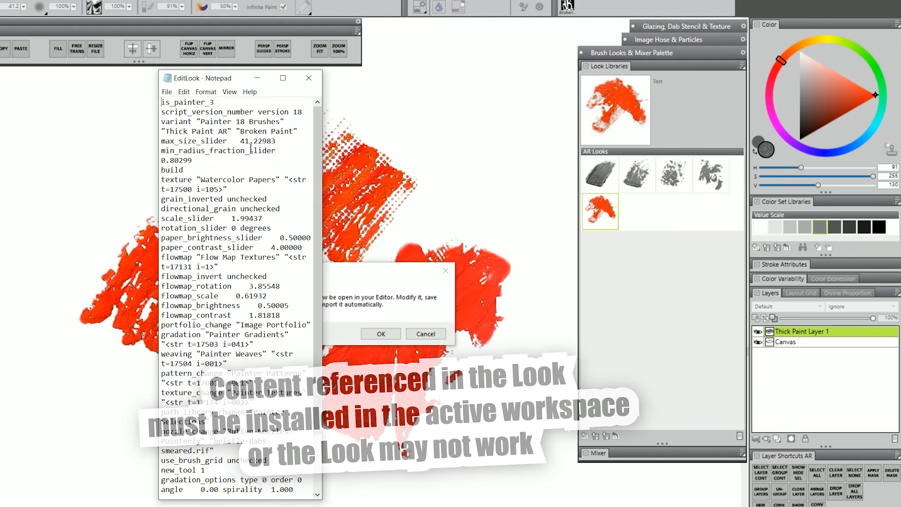
left_click(369, 210)
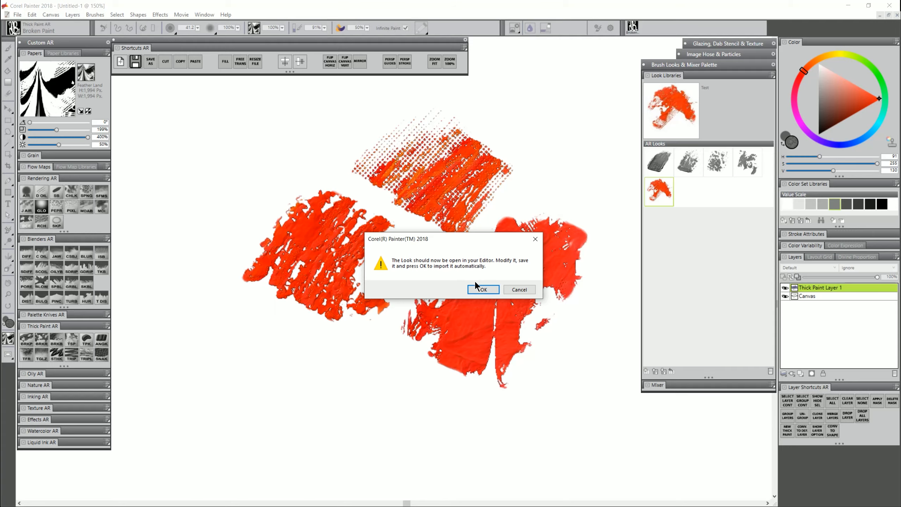
left_click(484, 289)
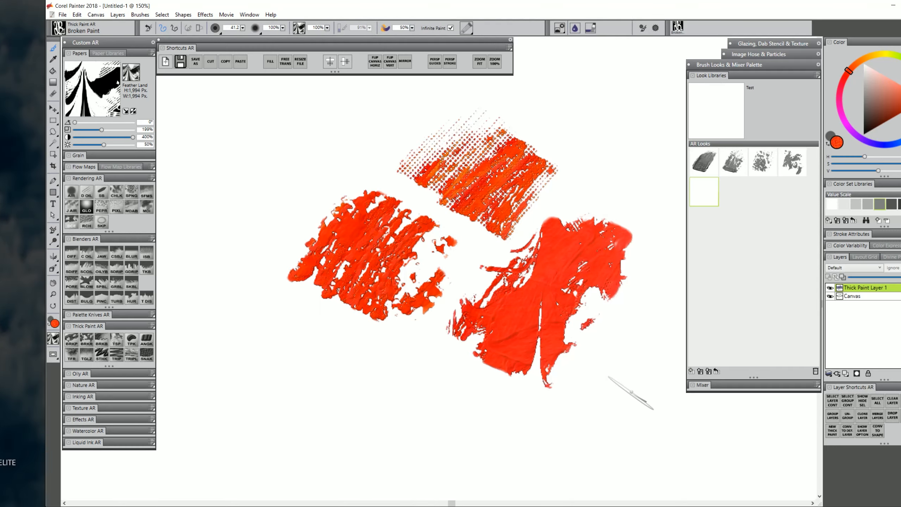